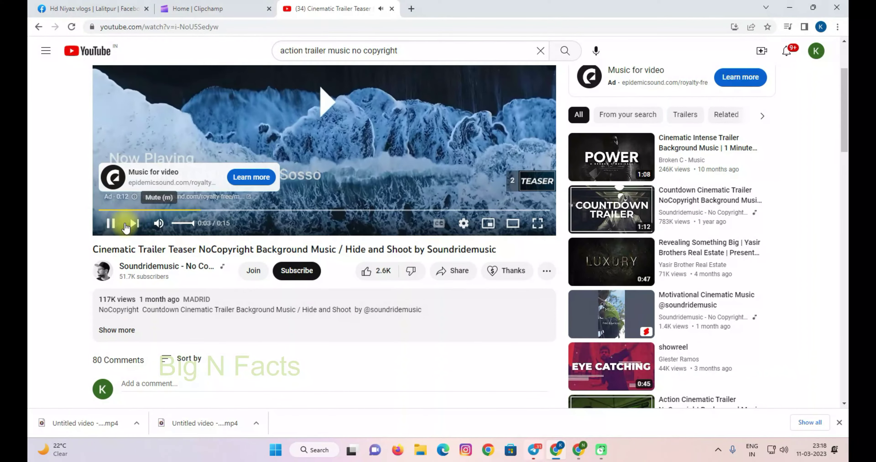
Pause the Cinematic Trailer Teaser music video and copy its share link.
{"action": "left_click", "coordinate": [111, 223]}
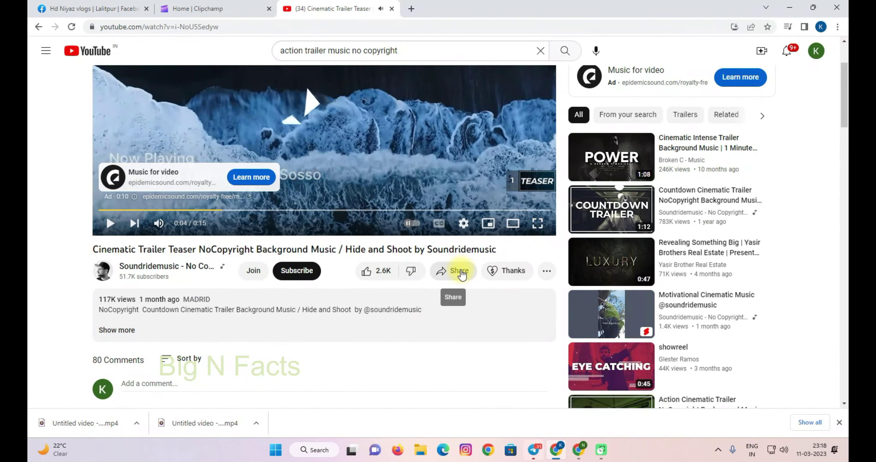
{"action": "left_click", "coordinate": [456, 270]}
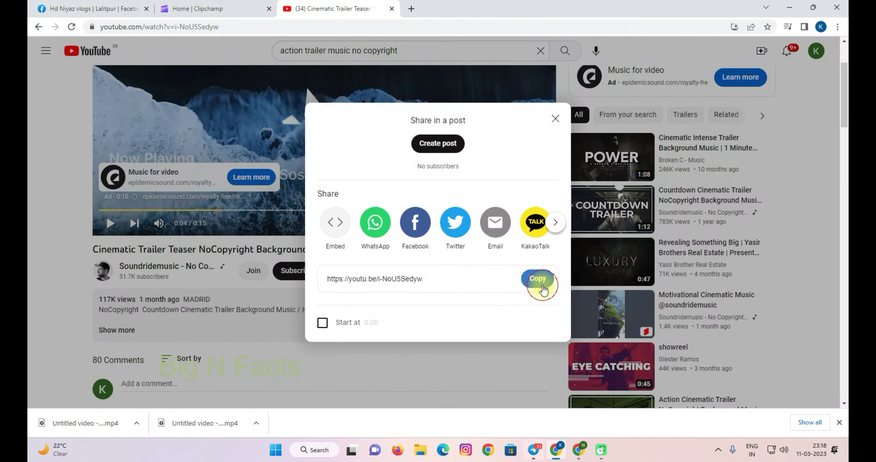
{"action": "left_click", "coordinate": [541, 280]}
Search the web in a new tab for "youtube music download ONLINE" and open the SnapInsta converter result.
{"action": "left_click", "coordinate": [411, 9]}
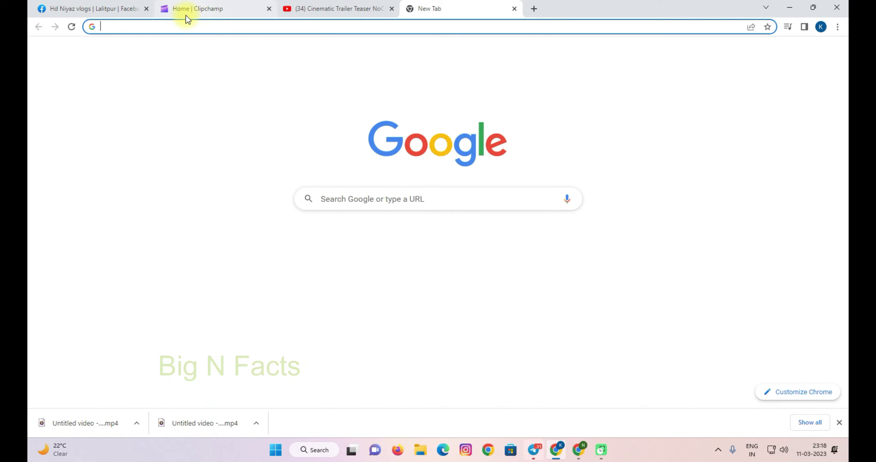
{"action": "left_click", "coordinate": [188, 23]}
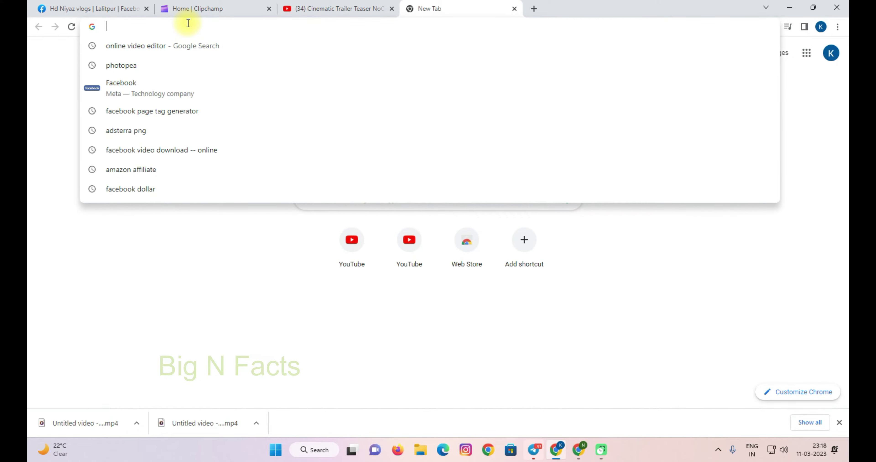
{"action": "type", "text": "youtube music download ONLINE"}
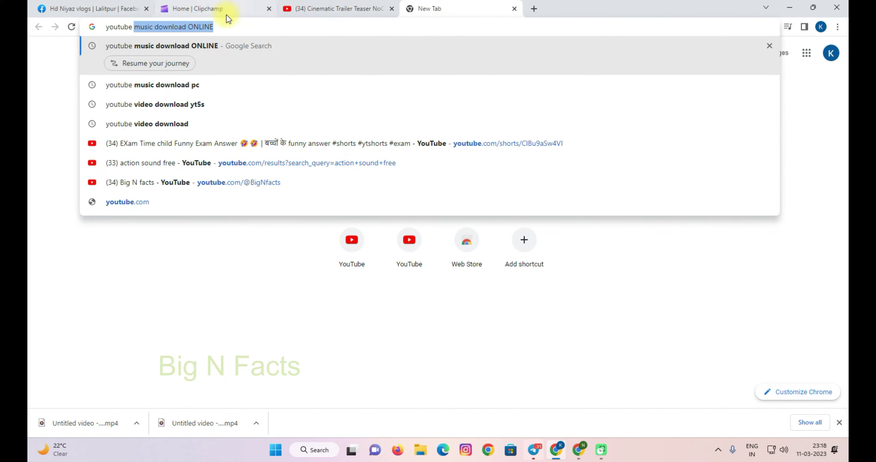
{"action": "key", "text": "Return"}
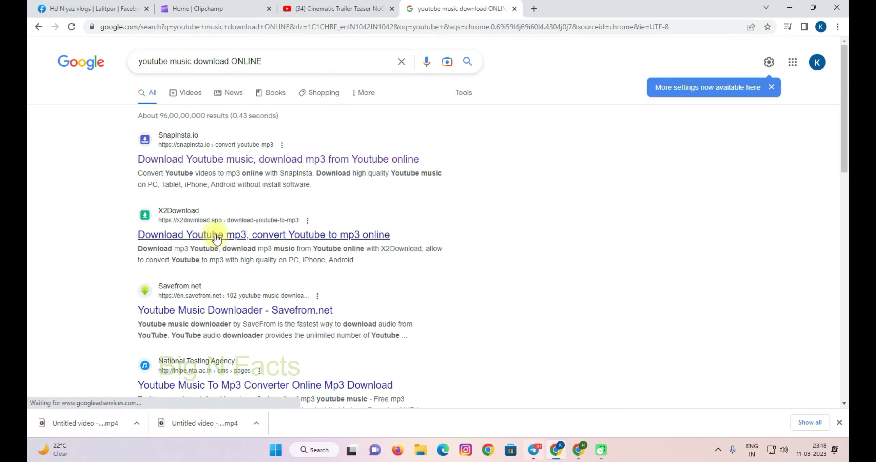
{"action": "left_click", "coordinate": [251, 162]}
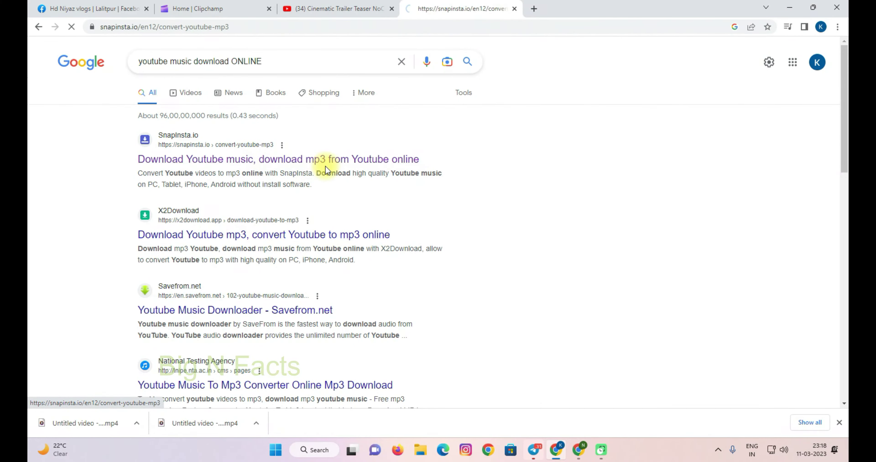
Paste the copied YouTube link into SnapInsta and submit it for conversion.
{"action": "left_click", "coordinate": [278, 138]}
{"action": "right_click", "coordinate": [281, 137]}
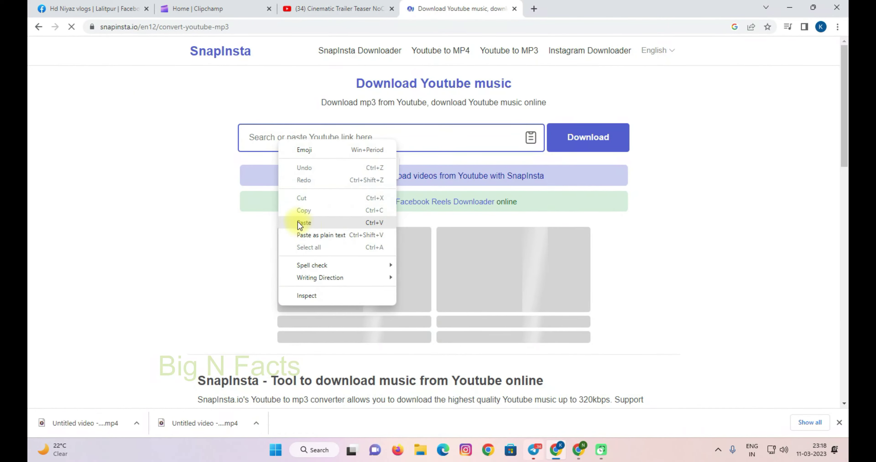
{"action": "left_click", "coordinate": [304, 220]}
{"action": "left_click", "coordinate": [586, 136]}
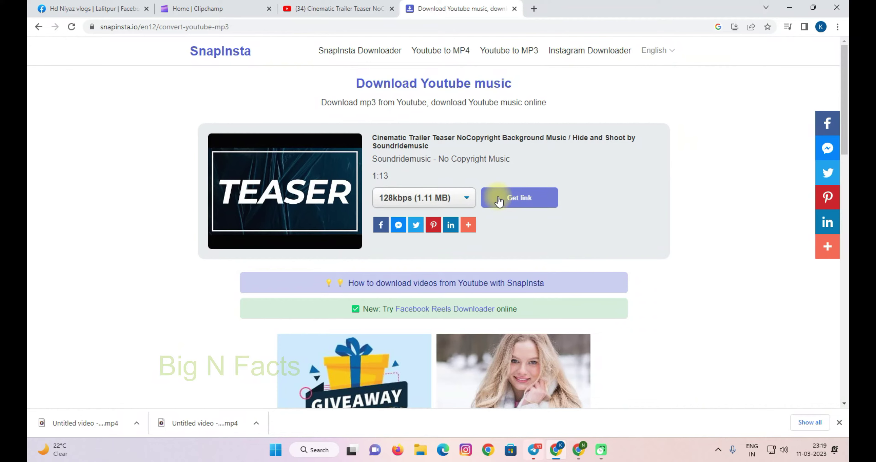
Generate the 128kbps link for the trailer music and download the MP3, returning from any advertising tabs.
{"action": "left_click", "coordinate": [493, 205]}
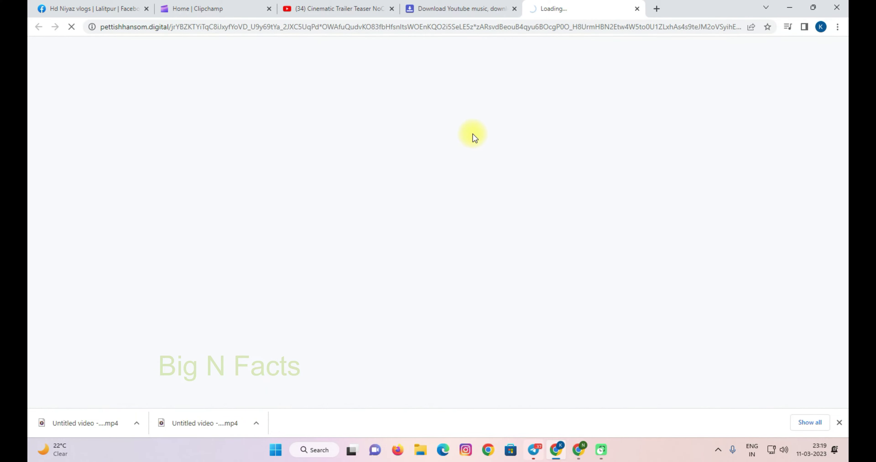
{"action": "left_click", "coordinate": [450, 5]}
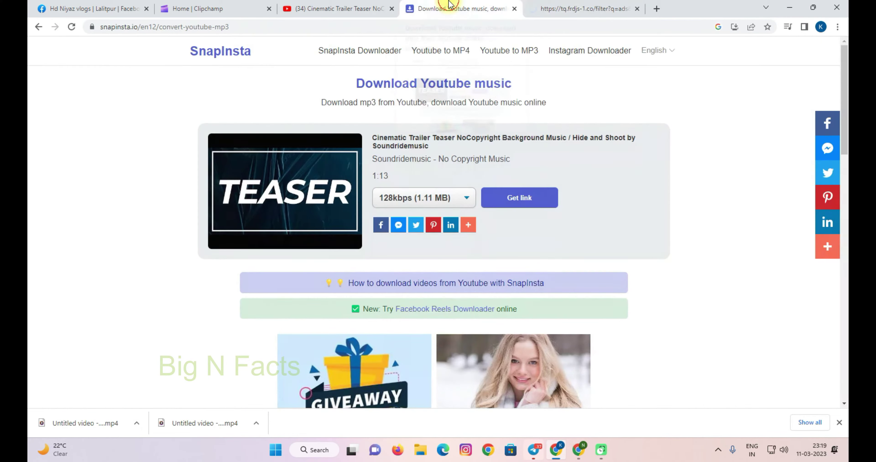
{"action": "left_click", "coordinate": [510, 201]}
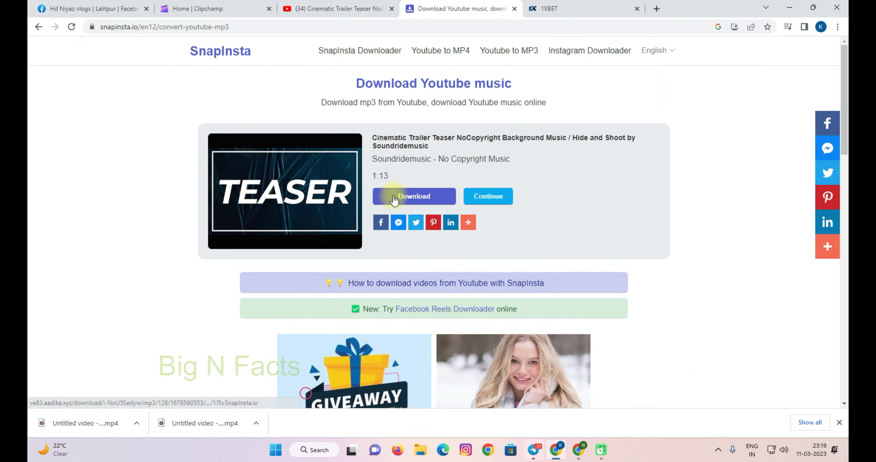
{"action": "left_click", "coordinate": [417, 200]}
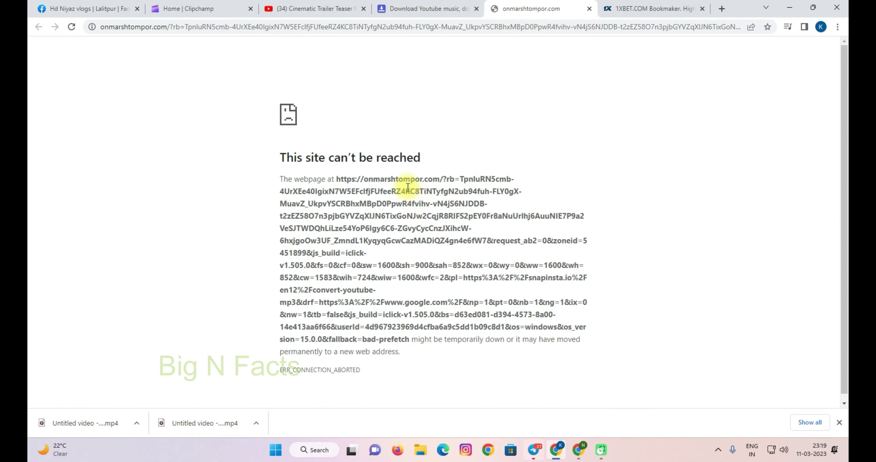
{"action": "left_click", "coordinate": [422, 11]}
{"action": "left_click", "coordinate": [417, 196]}
{"action": "left_click", "coordinate": [420, 202]}
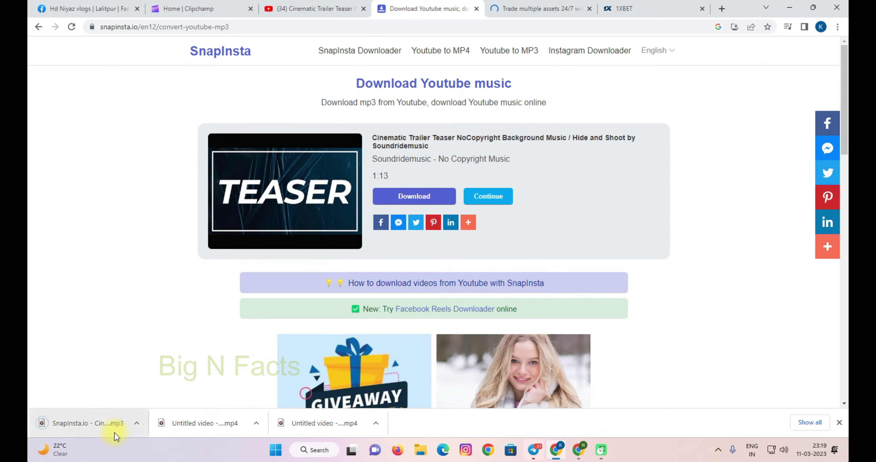
Switch to the Clipchamp project and import the SnapInsta Cinematic Trailer Teaser MP3 from the Downloads folder.
{"action": "left_click", "coordinate": [182, 11]}
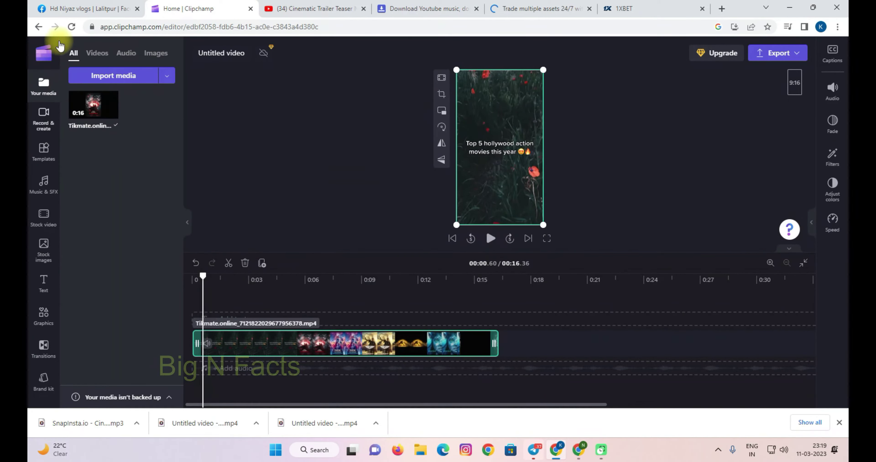
{"action": "left_click", "coordinate": [119, 79]}
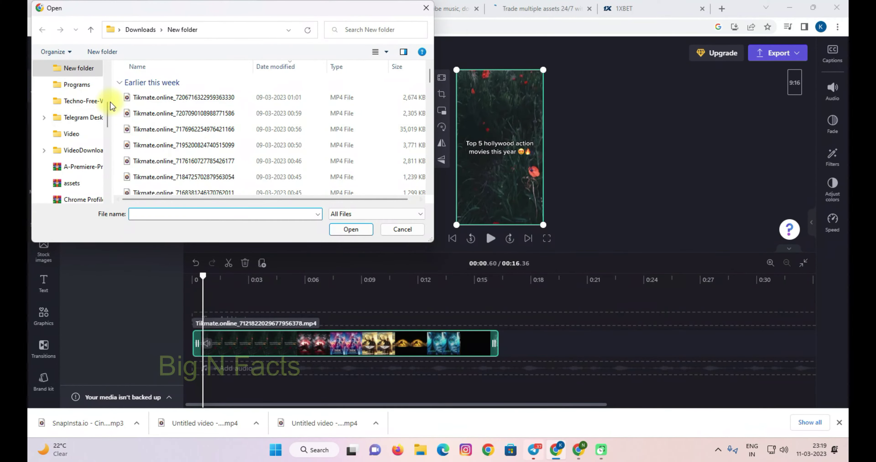
{"action": "left_click_drag", "start_coordinate": [108, 120], "coordinate": [108, 59]}
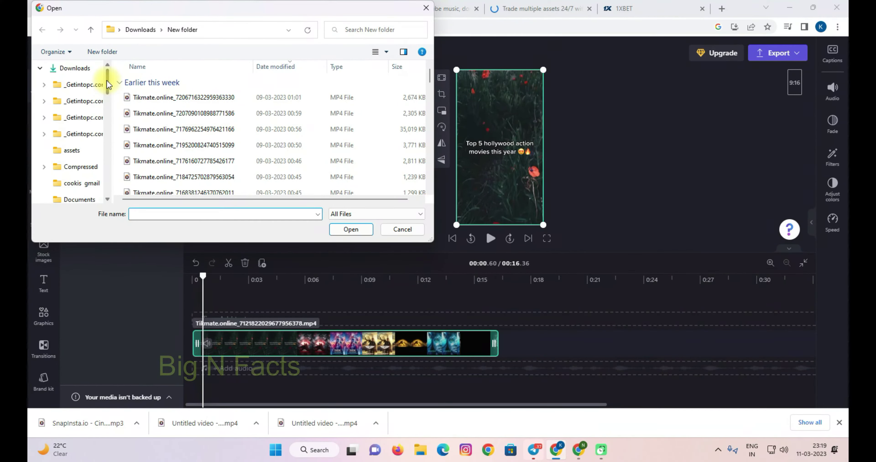
{"action": "left_click", "coordinate": [72, 68]}
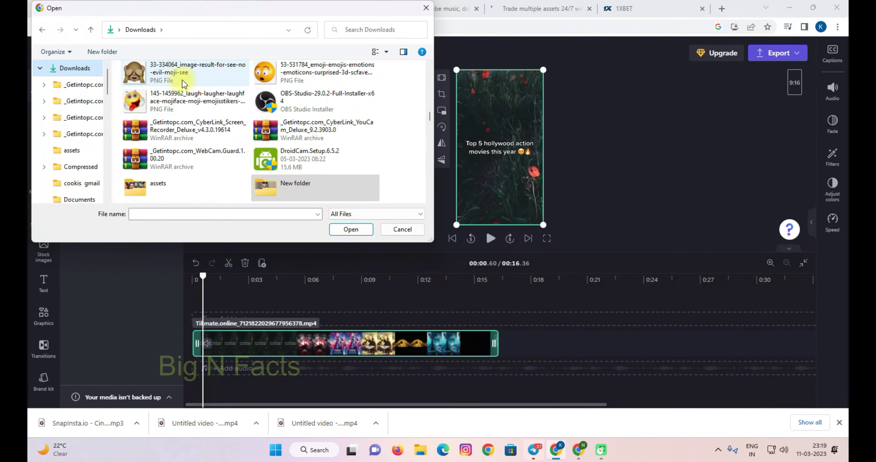
{"action": "scroll", "coordinate": [383, 117], "scroll_direction": "down", "scroll_amount": 3}
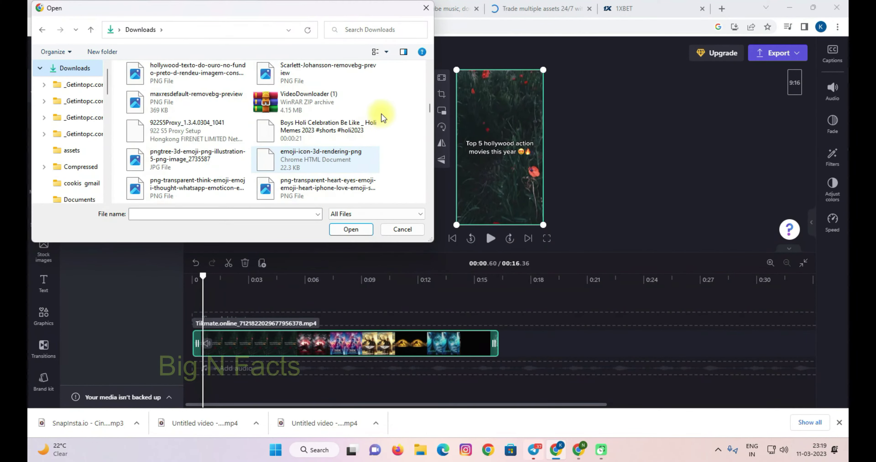
{"action": "scroll", "coordinate": [391, 109], "scroll_direction": "up", "scroll_amount": 3}
{"action": "scroll", "coordinate": [424, 98], "scroll_direction": "up", "scroll_amount": 5}
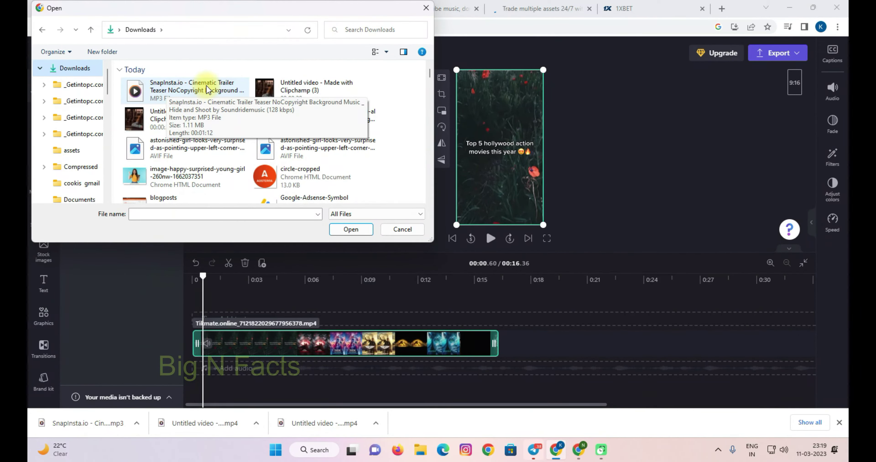
{"action": "left_click", "coordinate": [206, 90]}
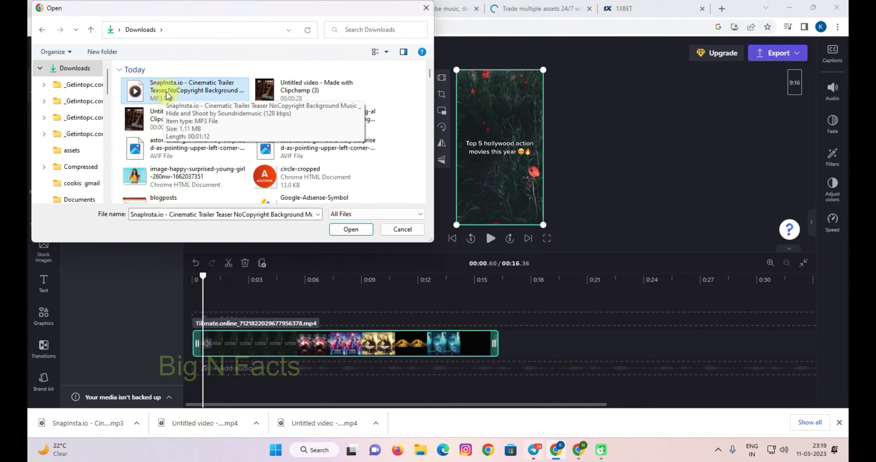
{"action": "left_click", "coordinate": [350, 230]}
Add the imported music to the timeline aligned with the start of the video and play both from near the beginning.
{"action": "mouse_move", "coordinate": [98, 114]}
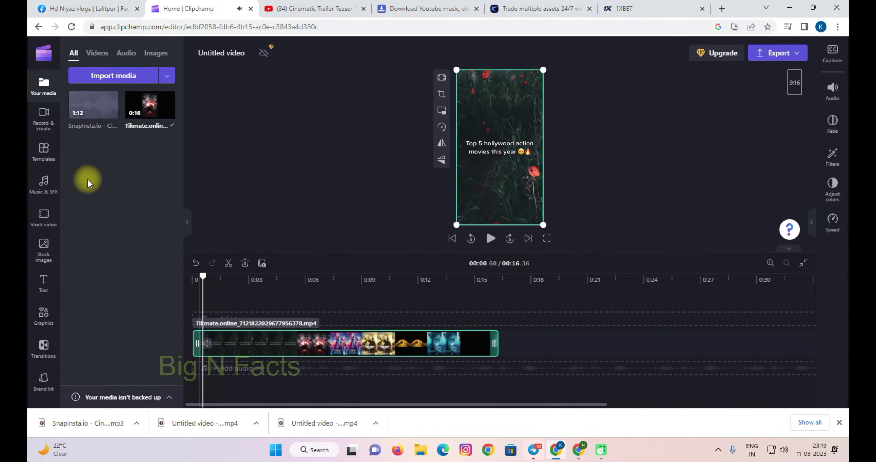
{"action": "left_click", "coordinate": [111, 113]}
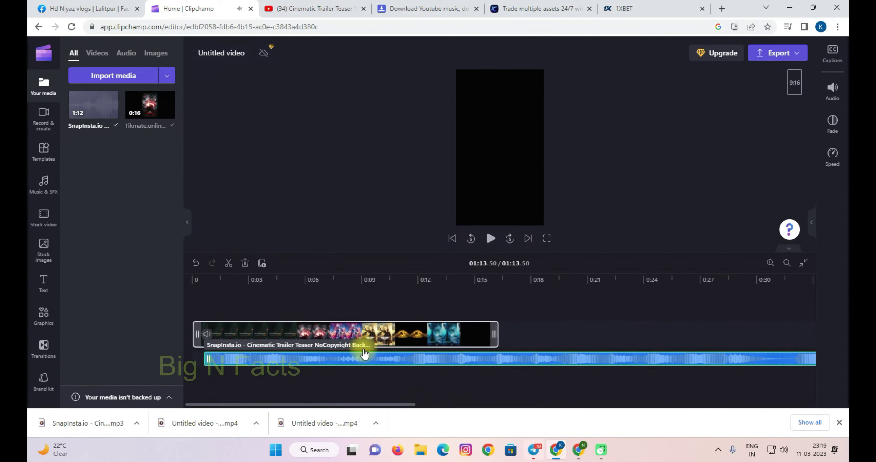
{"action": "left_click_drag", "start_coordinate": [320, 358], "coordinate": [287, 357]}
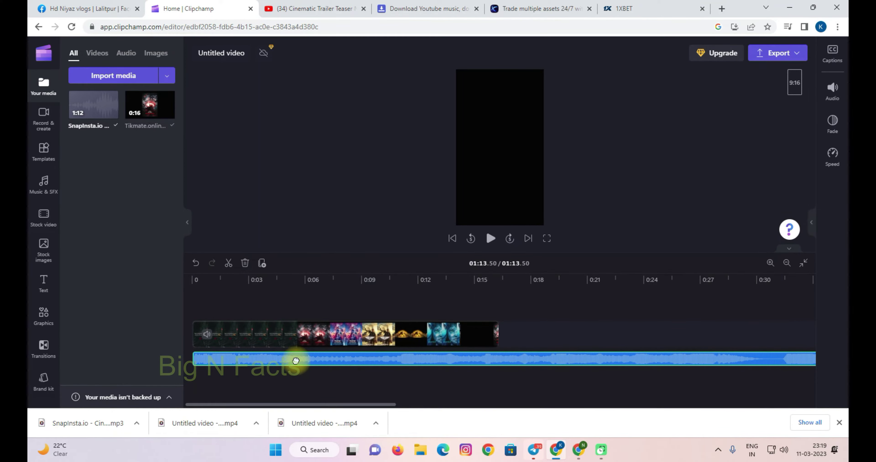
{"action": "left_click", "coordinate": [199, 281]}
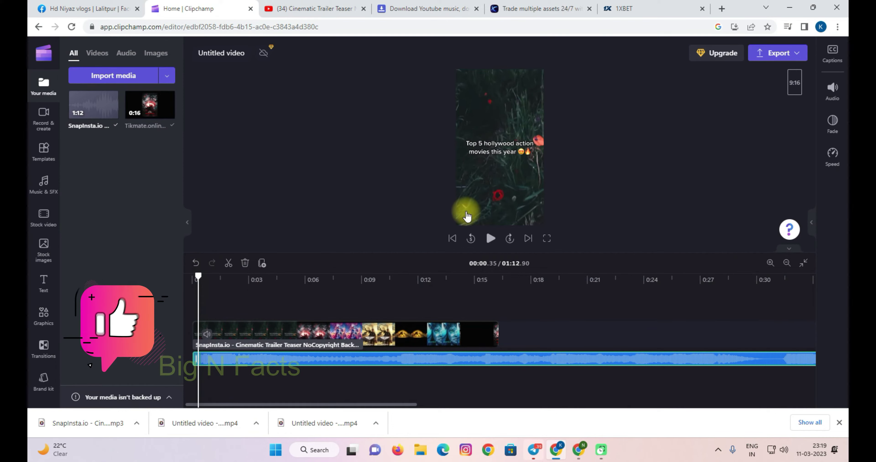
{"action": "left_click", "coordinate": [491, 239]}
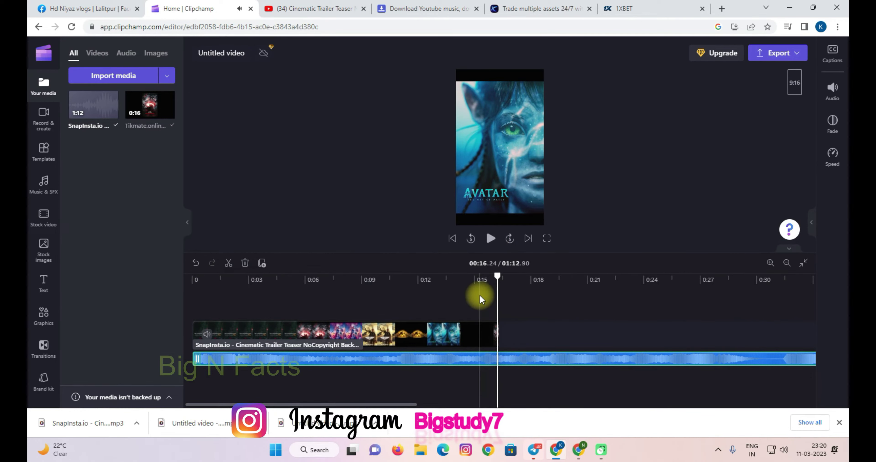
Trim about 7.6 seconds off the music's start, realign it to zero, and remove the part beyond the video's end at about 16.3 seconds.
{"action": "left_click_drag", "start_coordinate": [497, 278], "coordinate": [334, 304]}
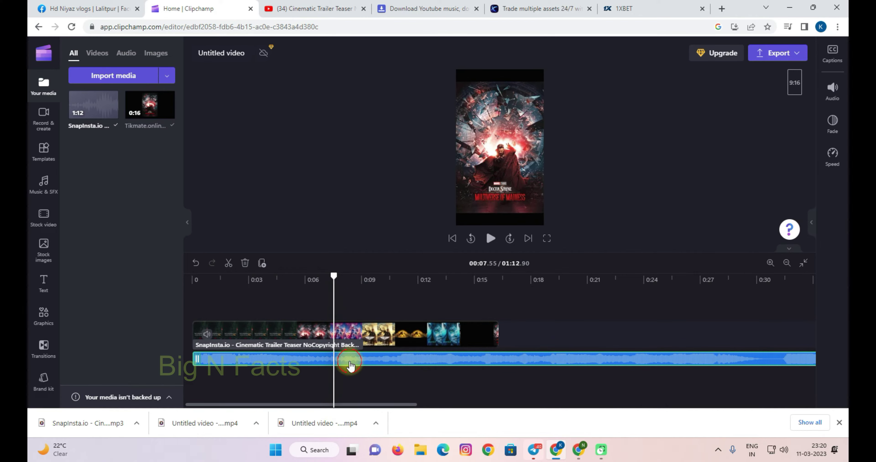
{"action": "mouse_move", "coordinate": [196, 360]}
{"action": "left_mouse_down"}
{"action": "mouse_move", "coordinate": [337, 364]}
{"action": "mouse_move", "coordinate": [197, 360]}
{"action": "left_mouse_up"}
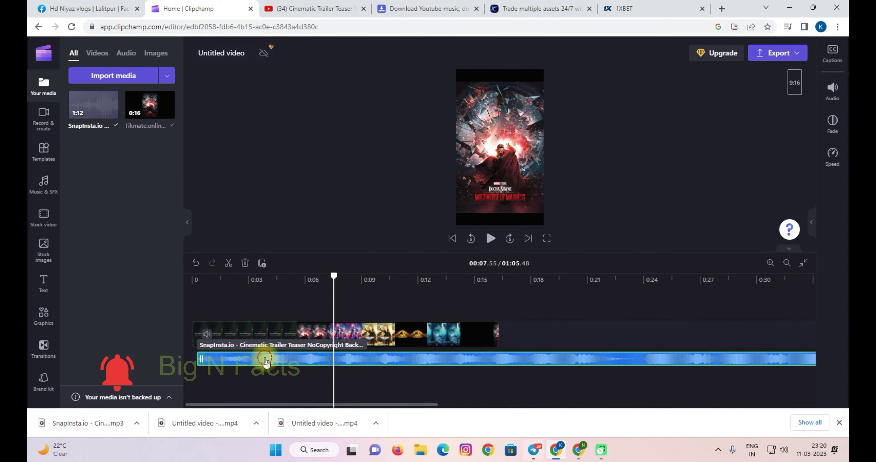
{"action": "left_click_drag", "start_coordinate": [335, 275], "coordinate": [498, 318]}
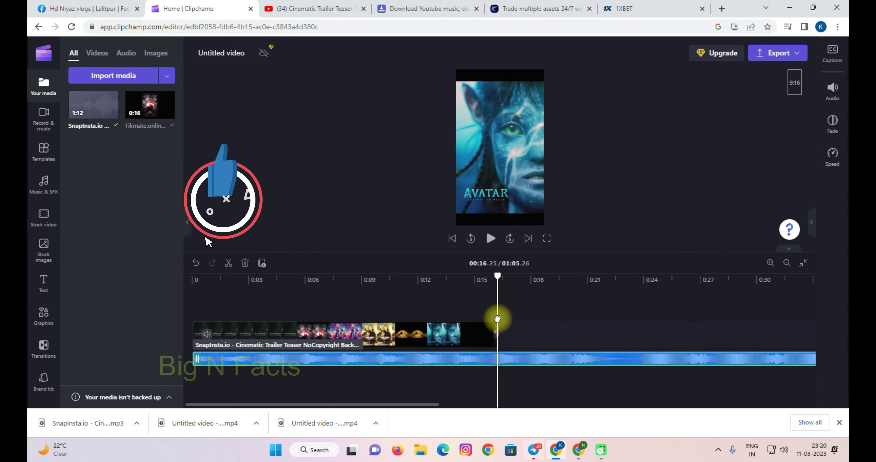
{"action": "left_click", "coordinate": [229, 263]}
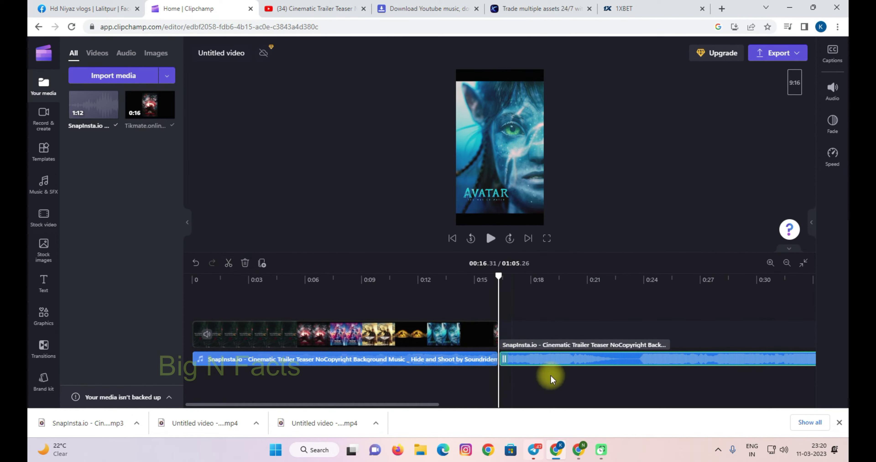
{"action": "key", "text": "Delete"}
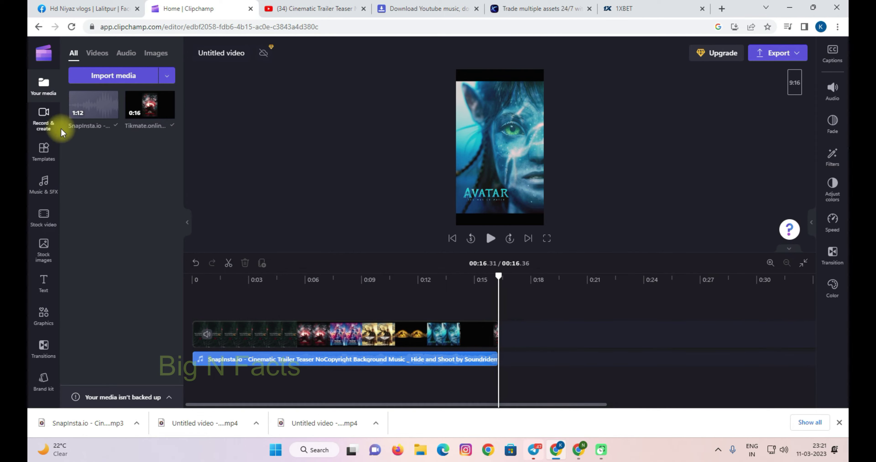
Add the free Black block color stock image across the video's whole length and place it over the top of the frame.
{"action": "left_click", "coordinate": [44, 250]}
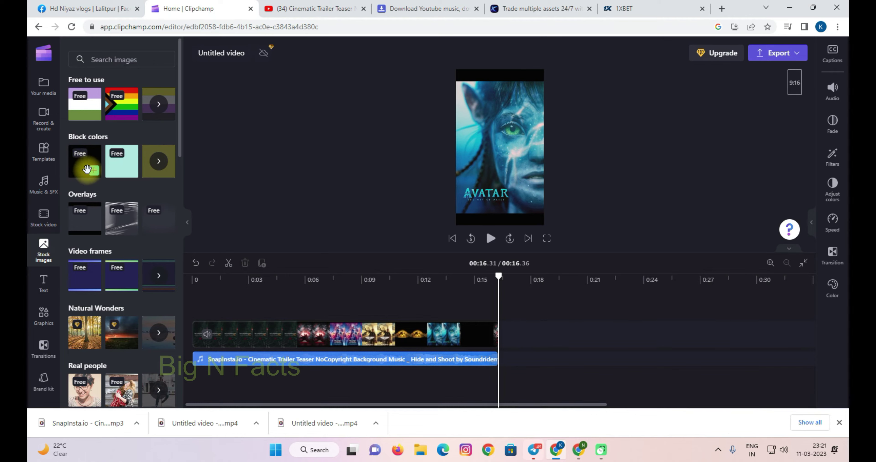
{"action": "left_click", "coordinate": [93, 170]}
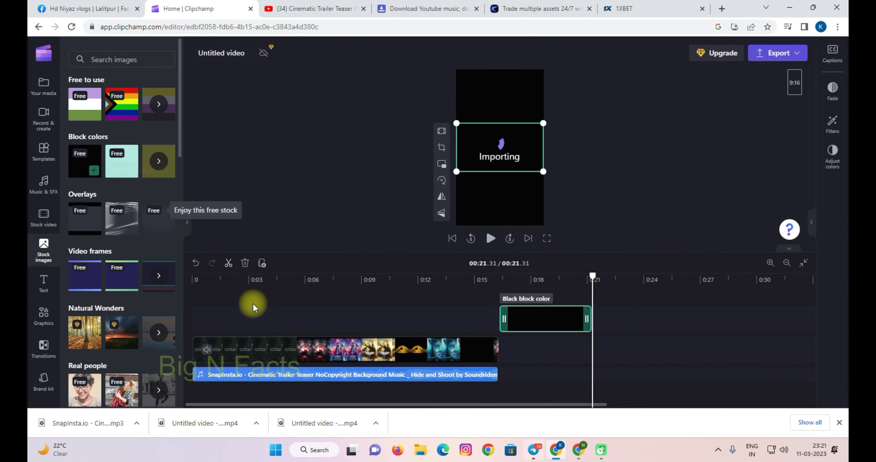
{"action": "left_click_drag", "start_coordinate": [518, 324], "coordinate": [219, 325]}
{"action": "left_click_drag", "start_coordinate": [277, 321], "coordinate": [494, 334]}
{"action": "left_click_drag", "start_coordinate": [503, 135], "coordinate": [498, 50]}
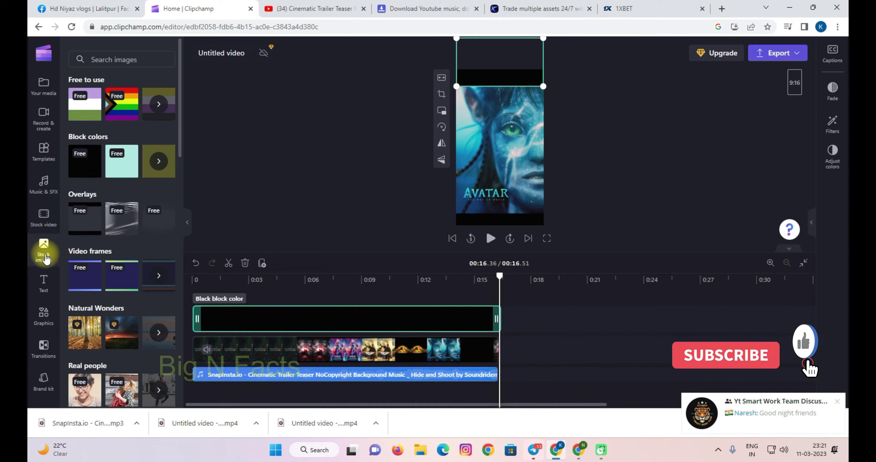
Add the Typewriter title above the black banner on the timeline and extend it across the video's whole length.
{"action": "left_click", "coordinate": [44, 283]}
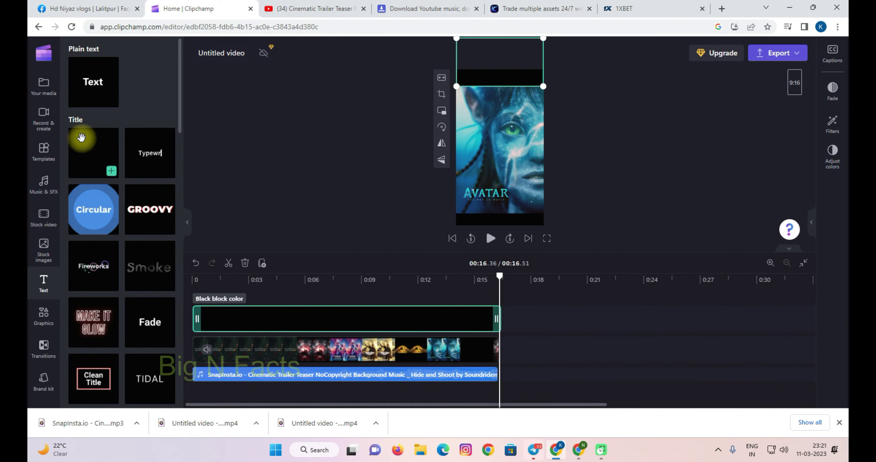
{"action": "left_click", "coordinate": [257, 78]}
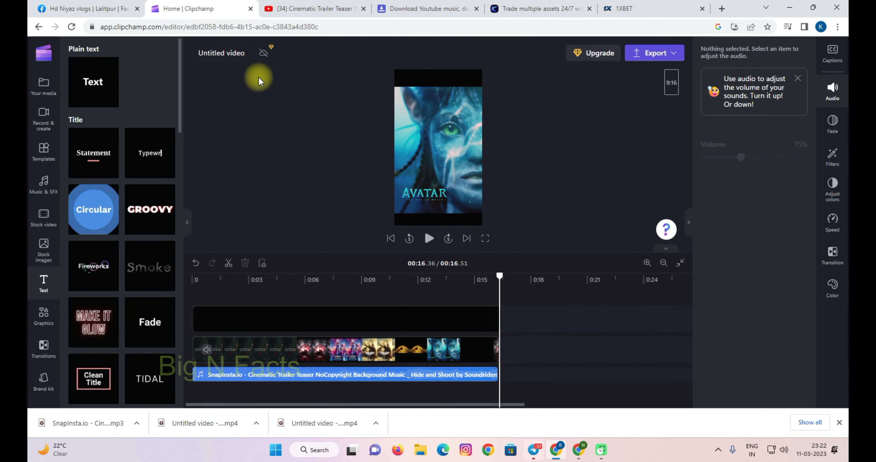
{"action": "left_click_drag", "start_coordinate": [152, 161], "coordinate": [219, 302]}
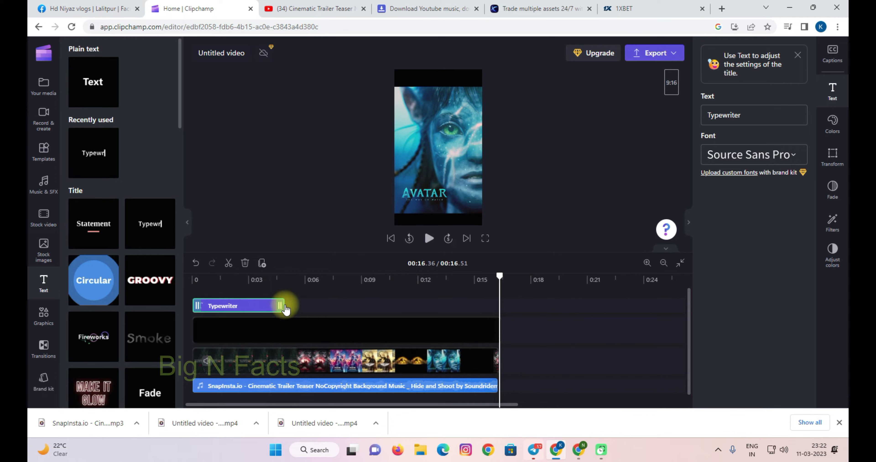
{"action": "left_click_drag", "start_coordinate": [282, 305], "coordinate": [497, 319]}
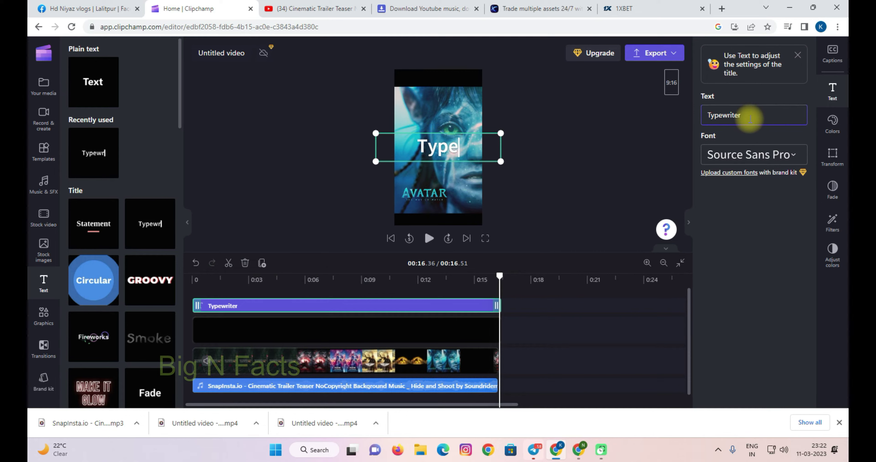
Replace the Typewriter title's text with "AVATAR BEST MOVIE".
{"action": "key", "text": "ctrl+a"}
{"action": "key", "text": "BackSpace"}
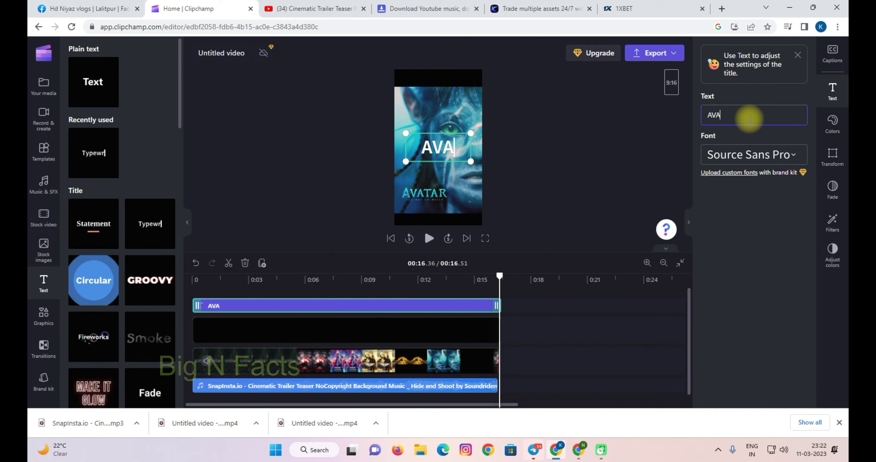
{"action": "type", "text": "TAR"}
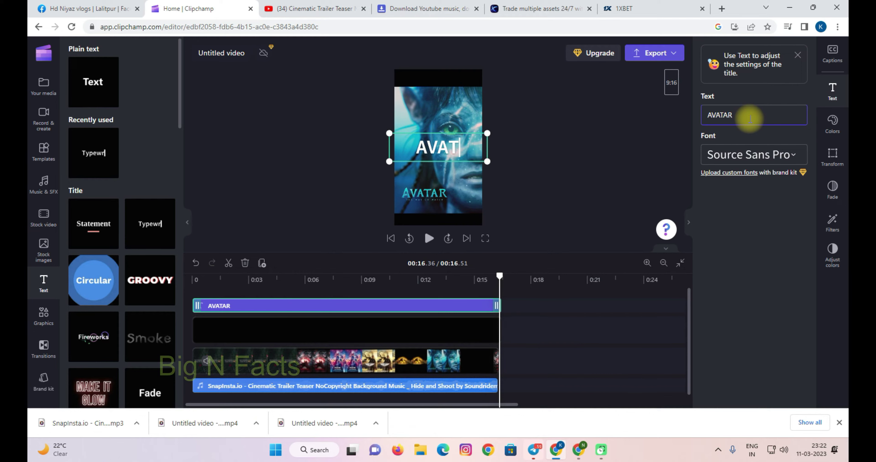
{"action": "type", "text": "BEST MOVIE"}
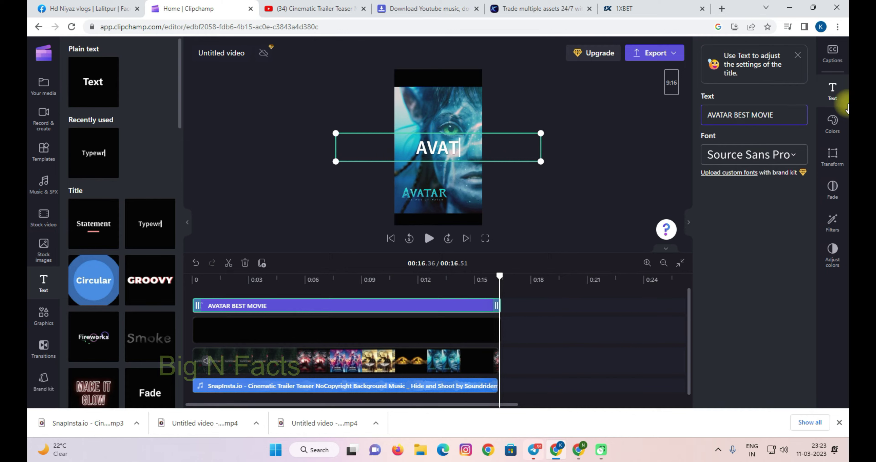
Shrink the AVATAR BEST MOVIE title to the frame's width and place it on the black banner.
{"action": "left_click", "coordinate": [541, 162]}
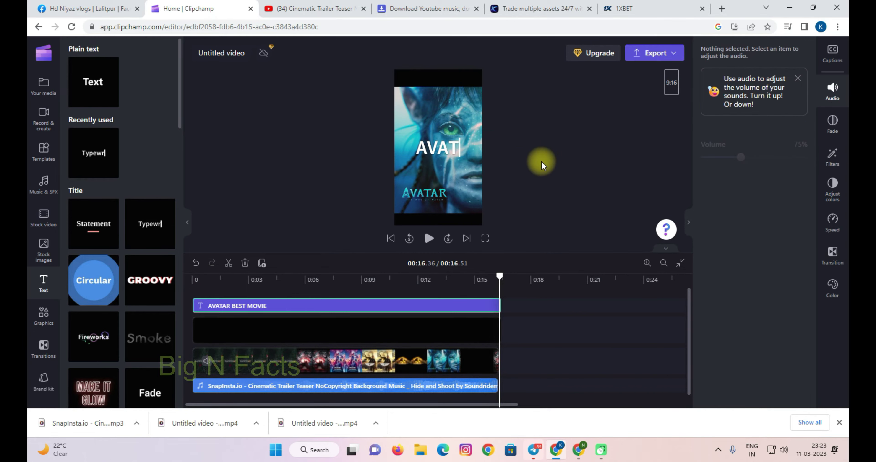
{"action": "left_click", "coordinate": [440, 143]}
{"action": "left_click_drag", "start_coordinate": [543, 163], "coordinate": [460, 77]}
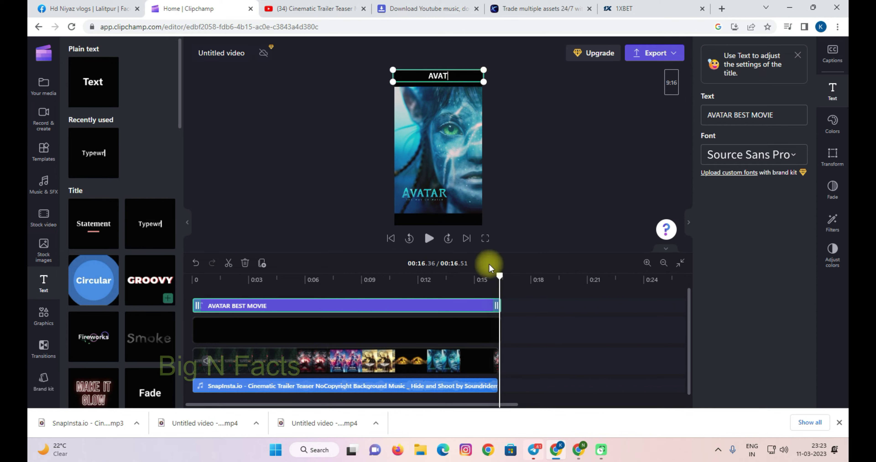
Play the first few seconds of the video from the beginning to check the title's typing animation.
{"action": "left_click_drag", "start_coordinate": [498, 278], "coordinate": [180, 283]}
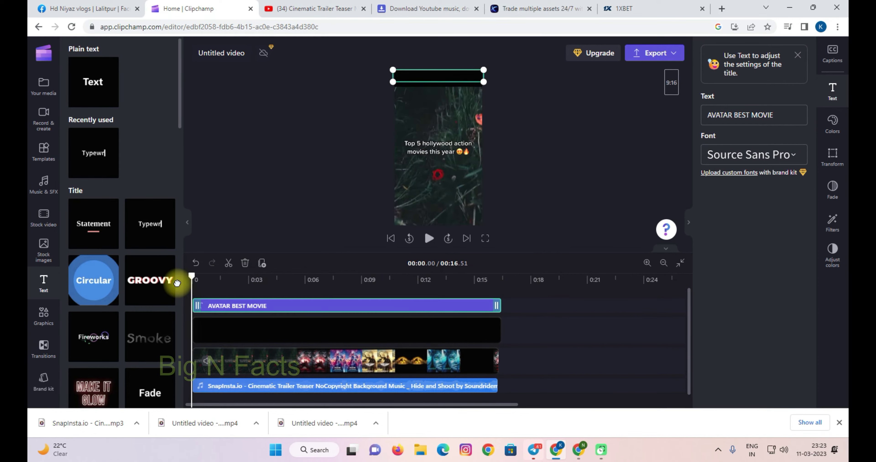
{"action": "left_click", "coordinate": [434, 238]}
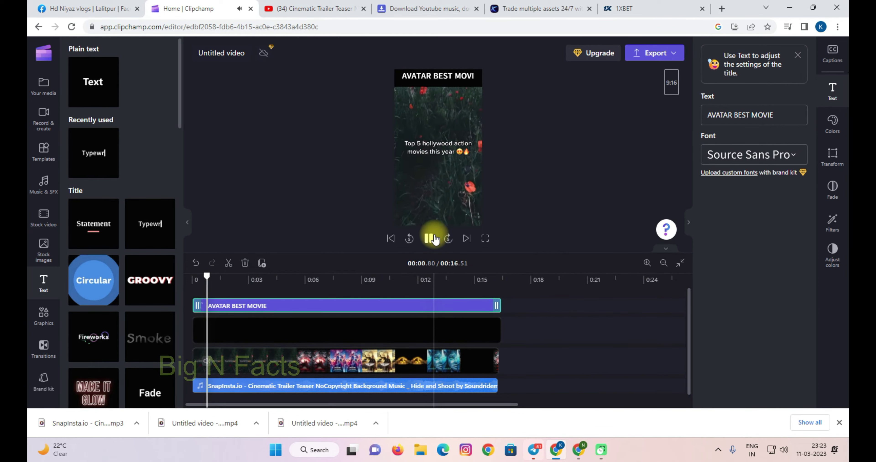
{"action": "left_click", "coordinate": [434, 238]}
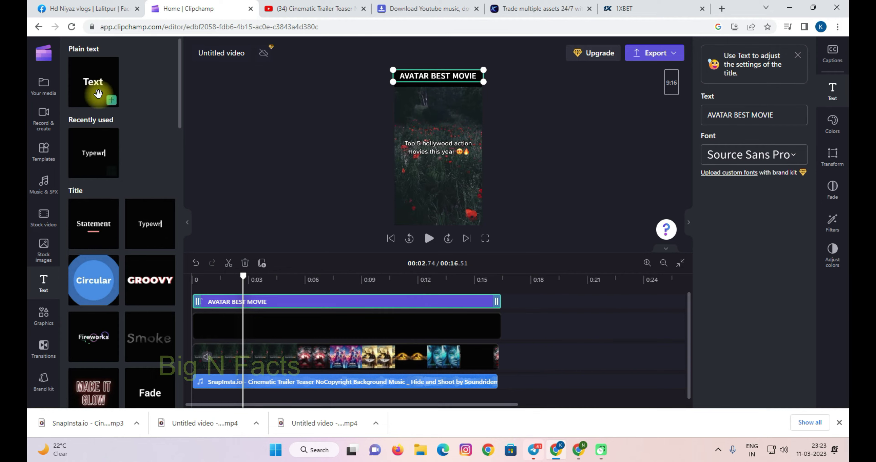
Add a Smoke title near the start of the timeline above the other title and set its text to "Big N Facts".
{"action": "scroll", "coordinate": [147, 238], "scroll_direction": "down", "scroll_amount": 2}
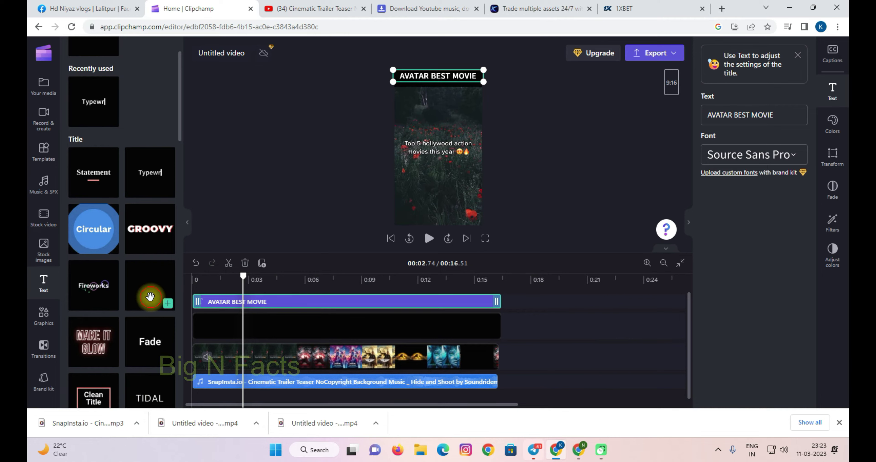
{"action": "mouse_move", "coordinate": [150, 299]}
{"action": "left_mouse_down"}
{"action": "mouse_move", "coordinate": [303, 324]}
{"action": "mouse_move", "coordinate": [235, 284]}
{"action": "mouse_move", "coordinate": [222, 297]}
{"action": "left_mouse_up"}
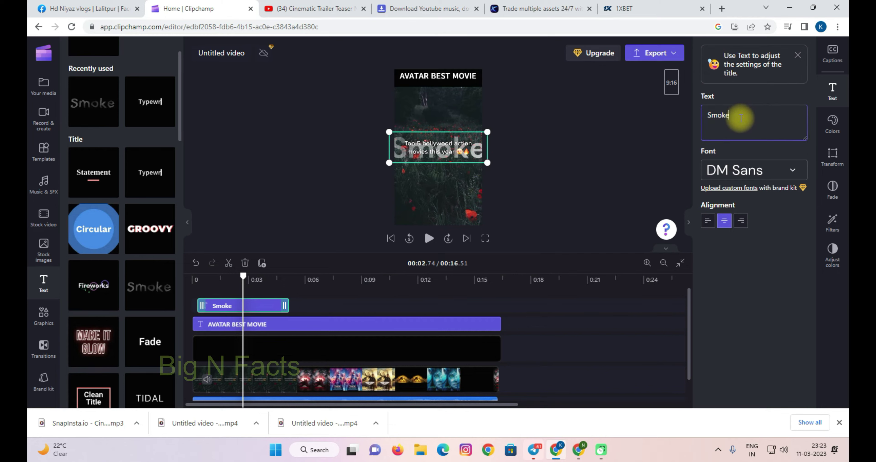
{"action": "key", "text": "BackSpace"}
{"action": "key", "text": "BackSpace"}
{"action": "key", "text": "BackSpace"}
{"action": "key", "text": "BackSpace"}
{"action": "key", "text": "BackSpace"}
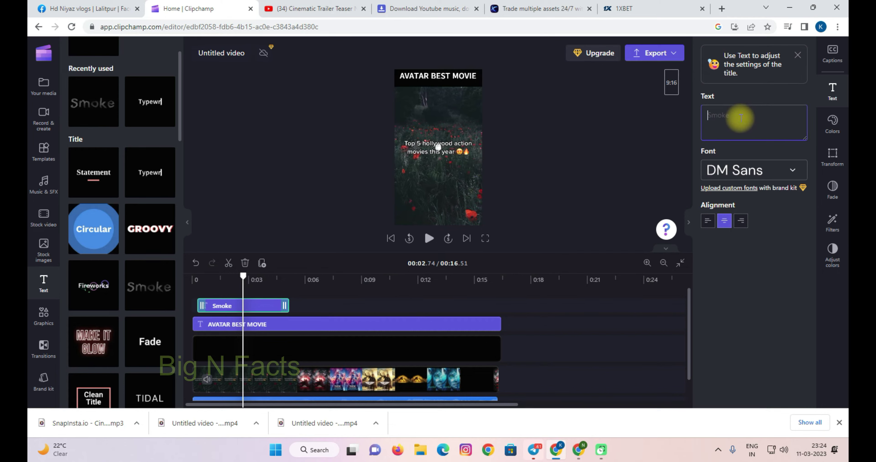
{"action": "type", "text": "BU"}
{"action": "key", "text": "BackSpace"}
{"action": "type", "text": "ig N "}
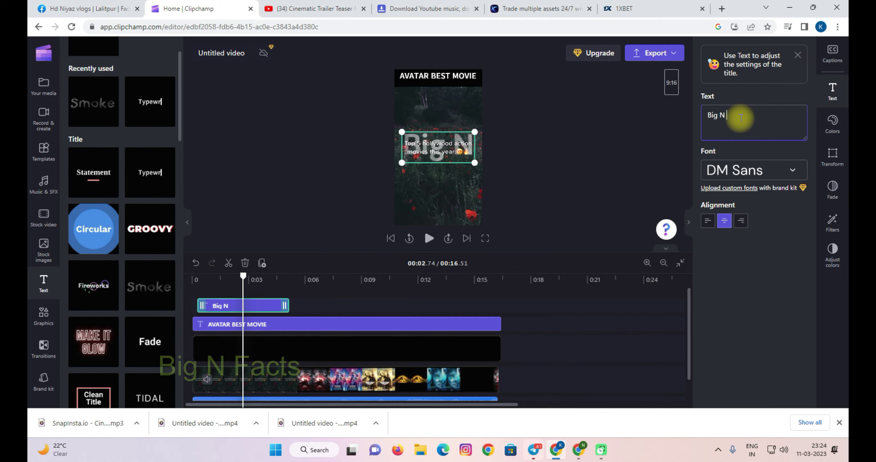
{"action": "type", "text": "fACTS"}
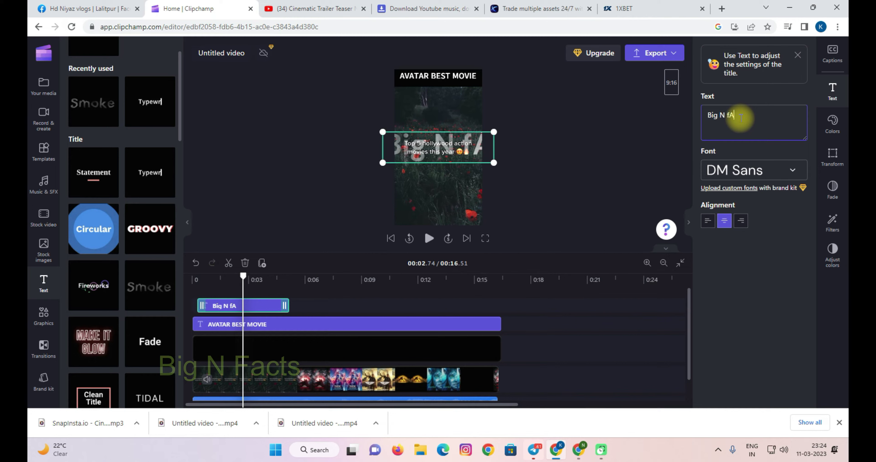
{"action": "key", "text": "BackSpace"}
{"action": "key", "text": "BackSpace"}
{"action": "key", "text": "BackSpace"}
{"action": "key", "text": "BackSpace"}
{"action": "key", "text": "BackSpace"}
{"action": "type", "text": "Facts"}
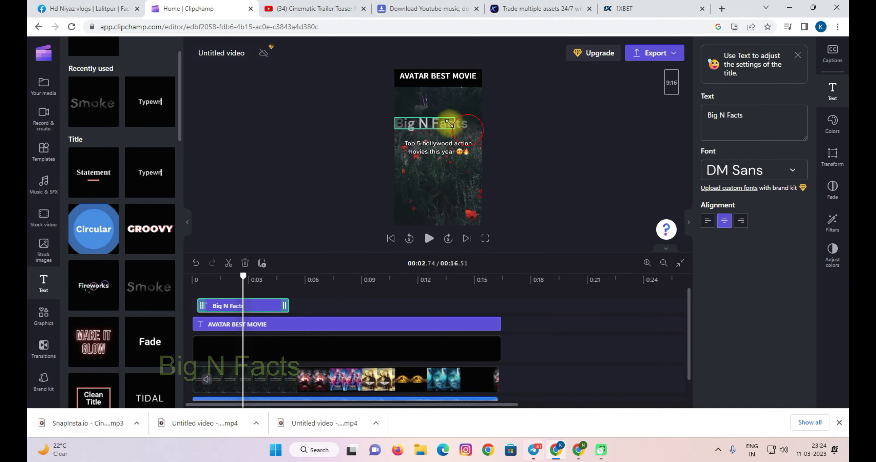
Shrink the Big N Facts title and position it over the video just below the banner.
{"action": "left_click", "coordinate": [421, 182]}
{"action": "left_click", "coordinate": [421, 182]}
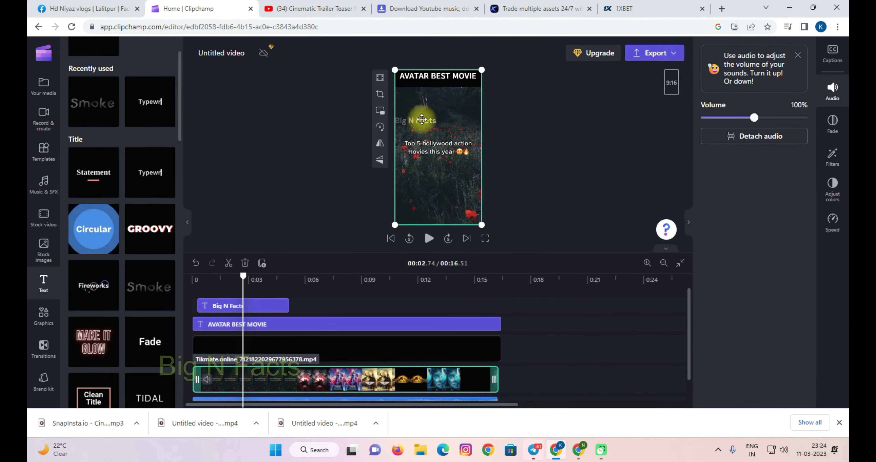